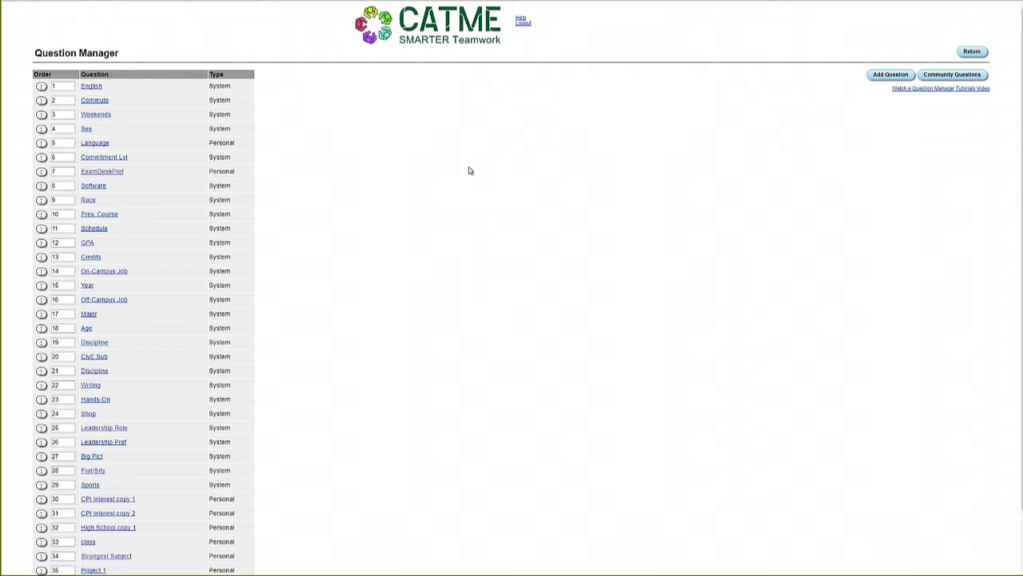
# Step: Open the ExamDeskPref question, keep its advanced setting as must answer, and choose No desk preference in the example
pyautogui.moveTo(116, 176)
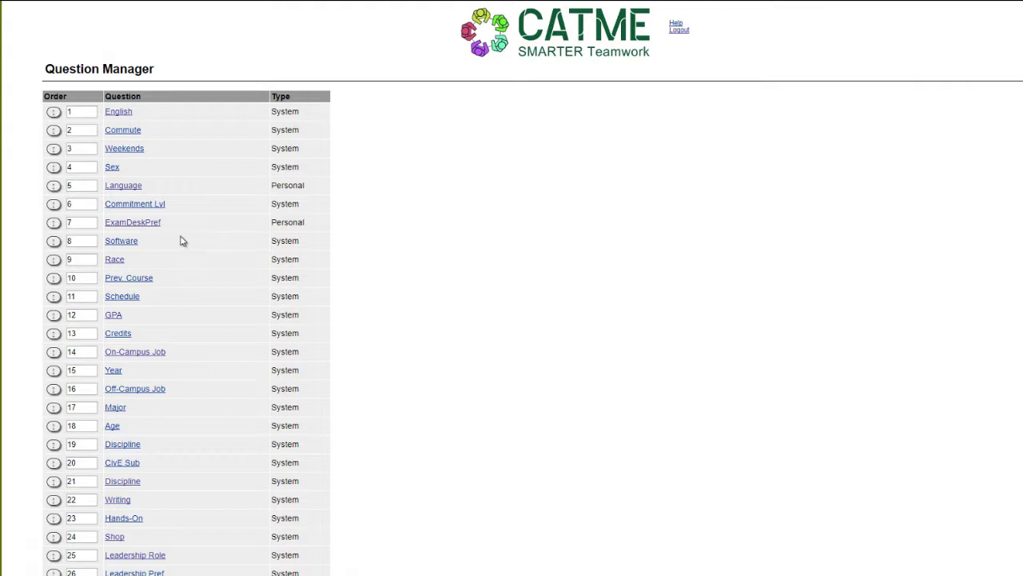
pyautogui.click(149, 225)
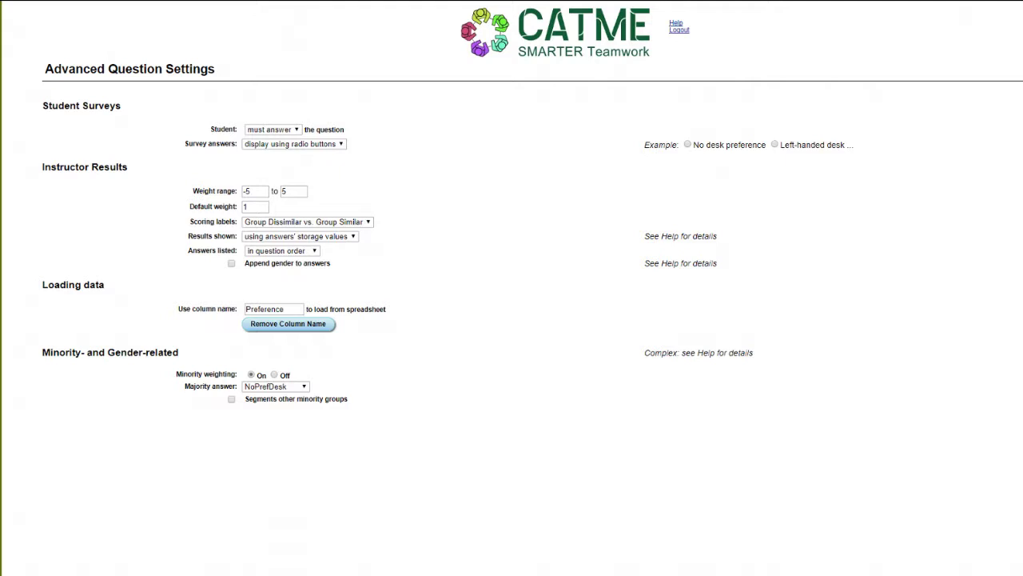
pyautogui.click(296, 132)
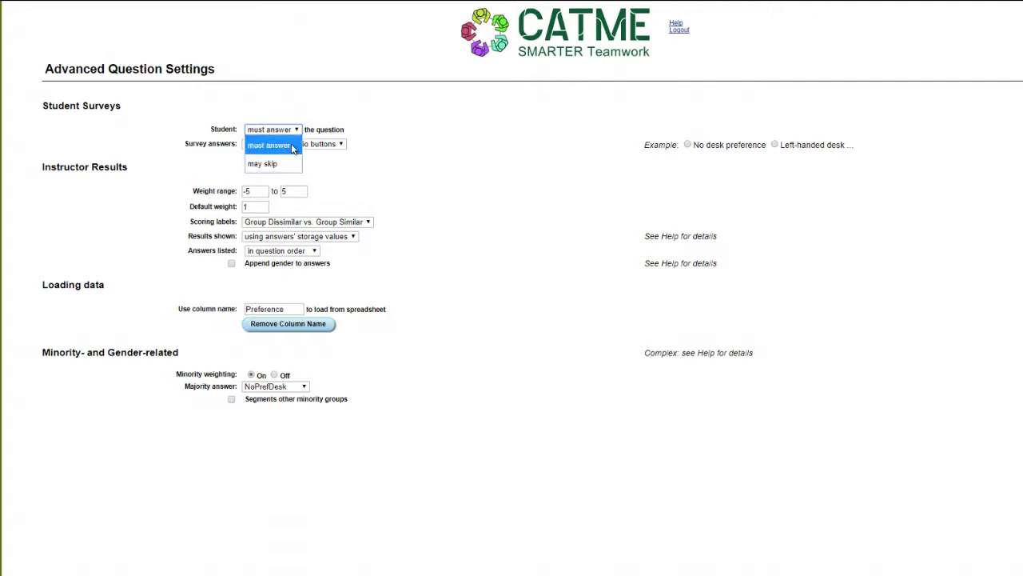
pyautogui.click(293, 148)
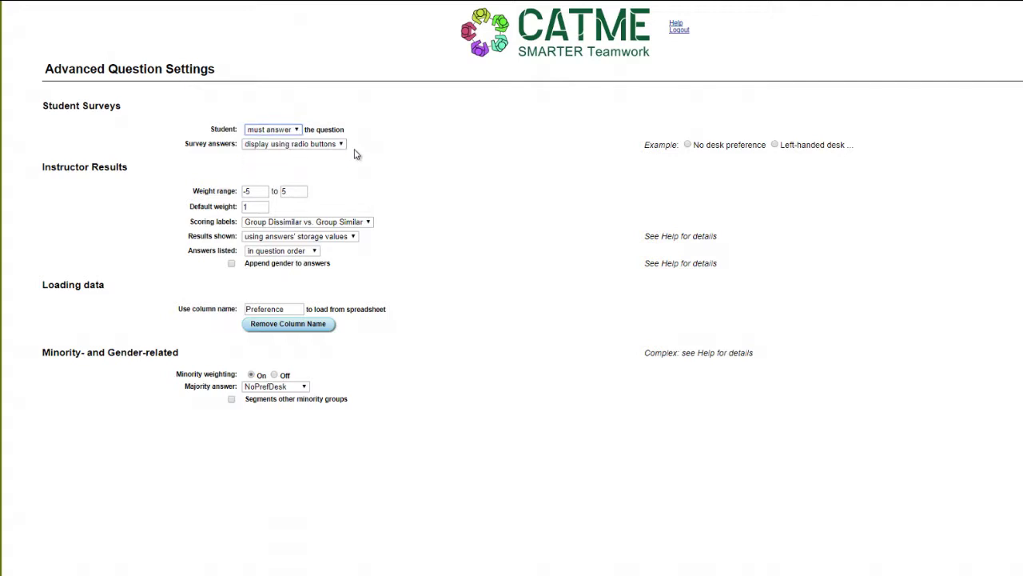
pyautogui.click(688, 145)
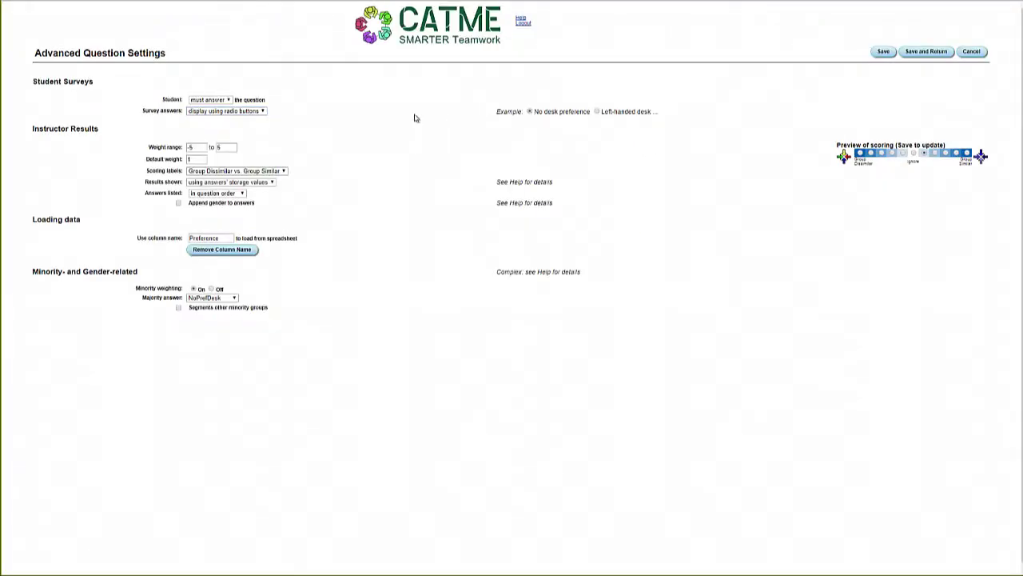
# Step: Enter -5 as the lower limit of the question's weight range
pyautogui.click(198, 146)
pyautogui.click(229, 147)
pyautogui.click(201, 147)
pyautogui.click(224, 147)
pyautogui.click(206, 148)
pyautogui.press('BackSpace')
pyautogui.press('BackSpace')
pyautogui.write('-5')
# Step: Set the question's default weight to 3
pyautogui.click(204, 159)
pyautogui.press('BackSpace')
pyautogui.write('3')
# Step: Set the scoring labels to Distribute vs. Don't Outnumber, trying Group Dissimilar vs. Group Similar in between for comparison
pyautogui.click(284, 171)
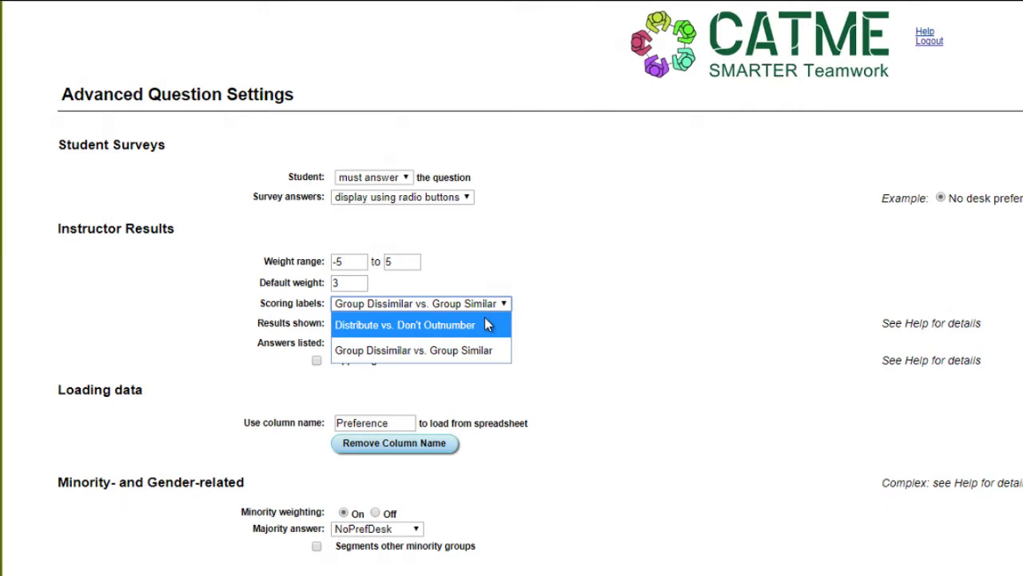
pyautogui.click(484, 324)
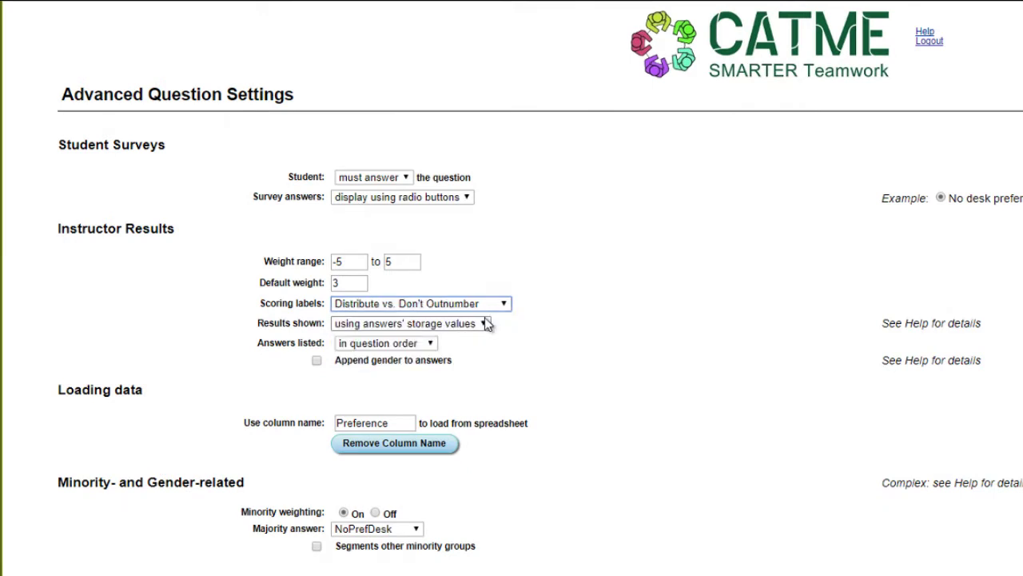
pyautogui.click(505, 304)
pyautogui.click(494, 345)
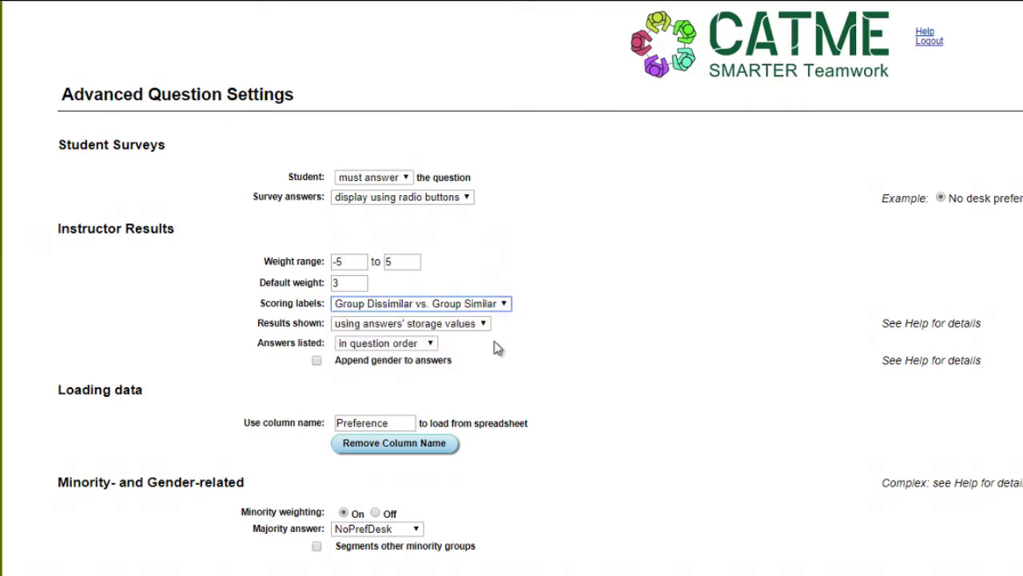
pyautogui.click(504, 304)
pyautogui.click(497, 326)
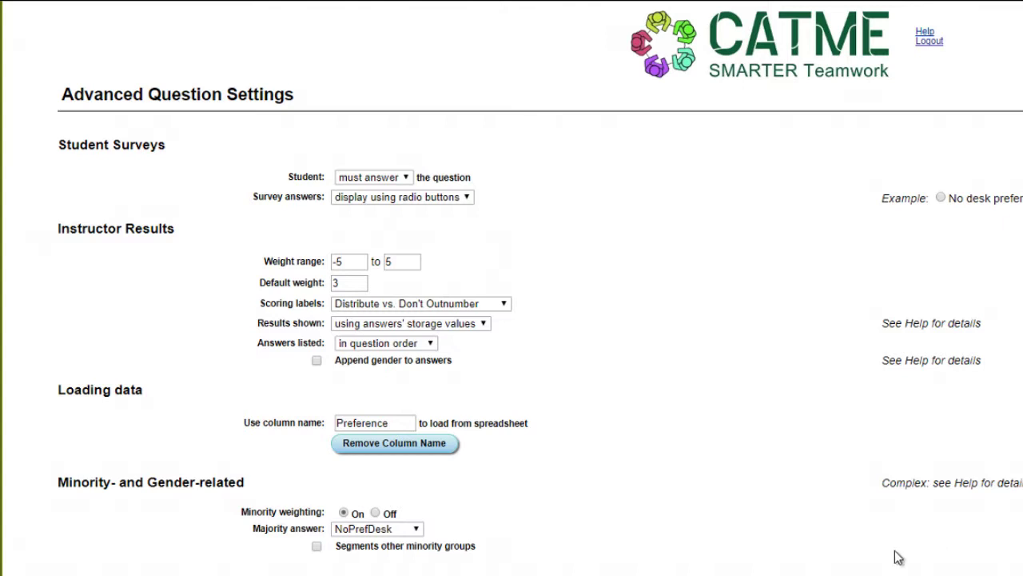
# Step: Try showing results using answers' display values and switch back to using answers' storage values
pyautogui.click(484, 326)
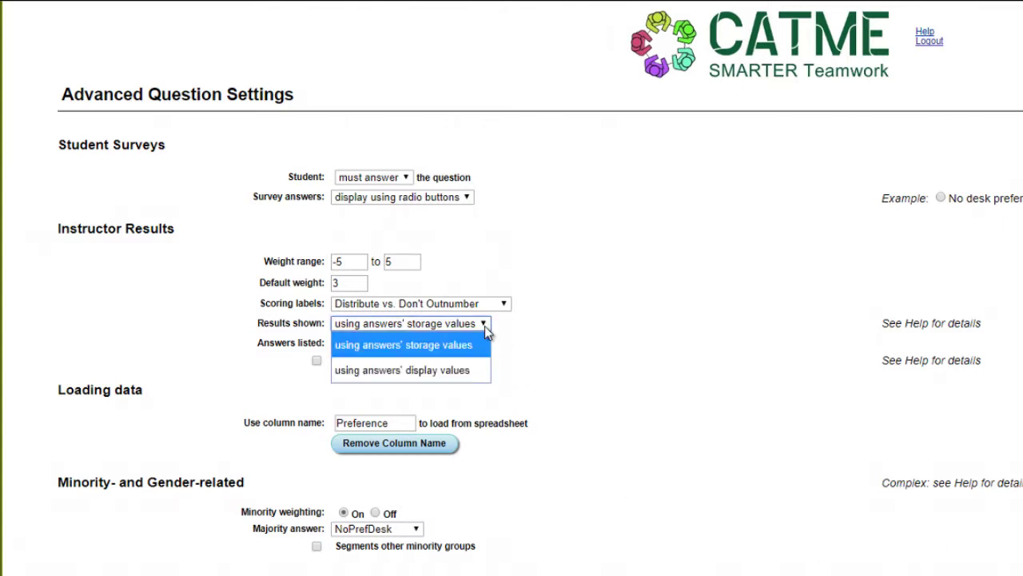
pyautogui.click(481, 370)
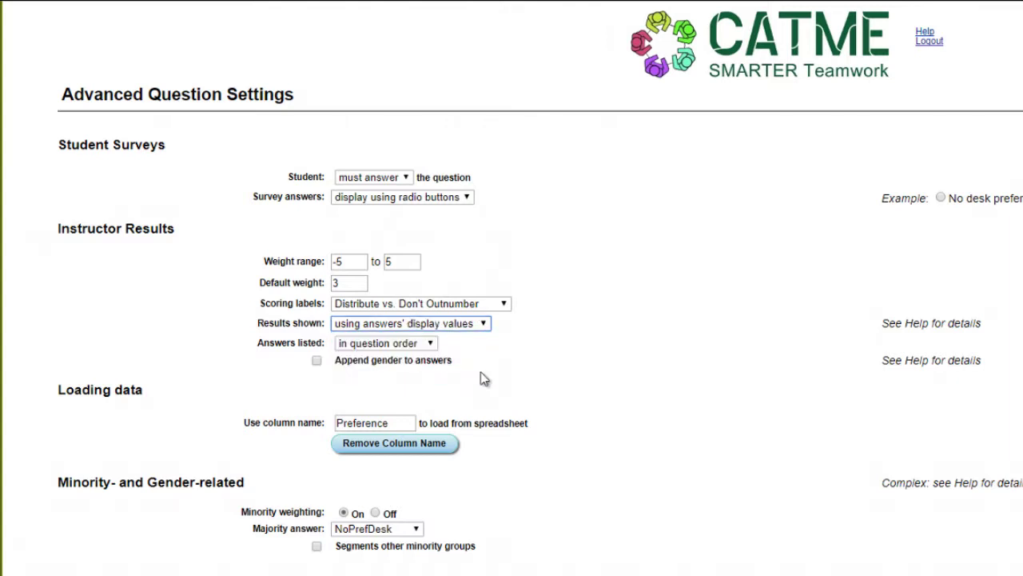
pyautogui.click(483, 328)
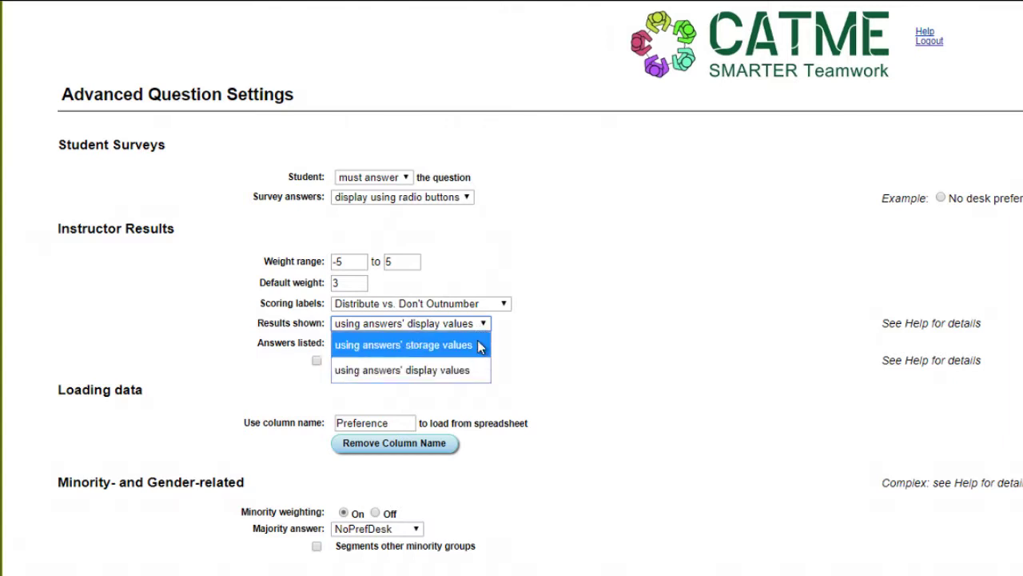
pyautogui.click(480, 346)
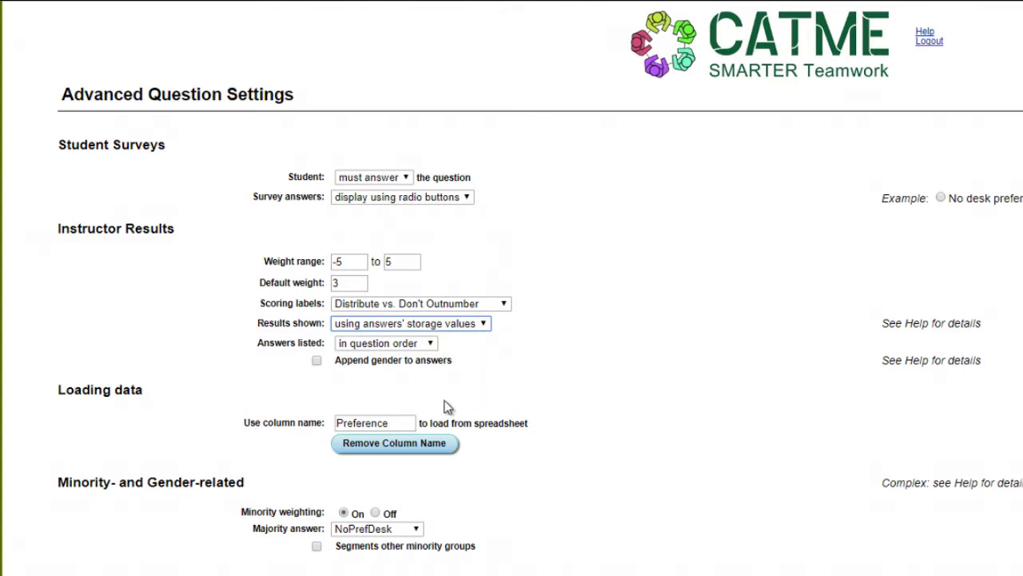
# Step: Inspect the column name used for spreadsheet loading and the available majority answers
pyautogui.click(406, 422)
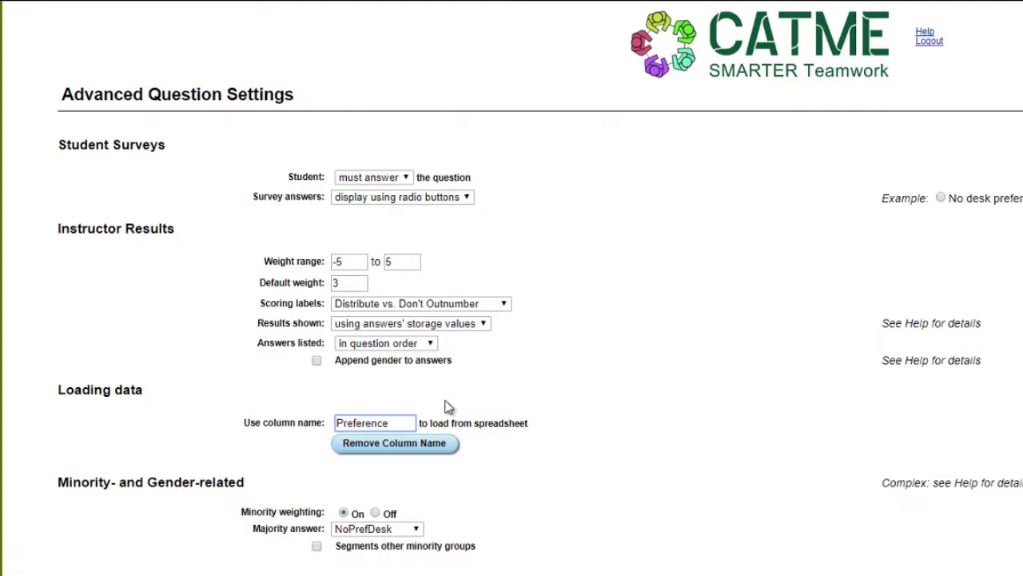
pyautogui.click(496, 445)
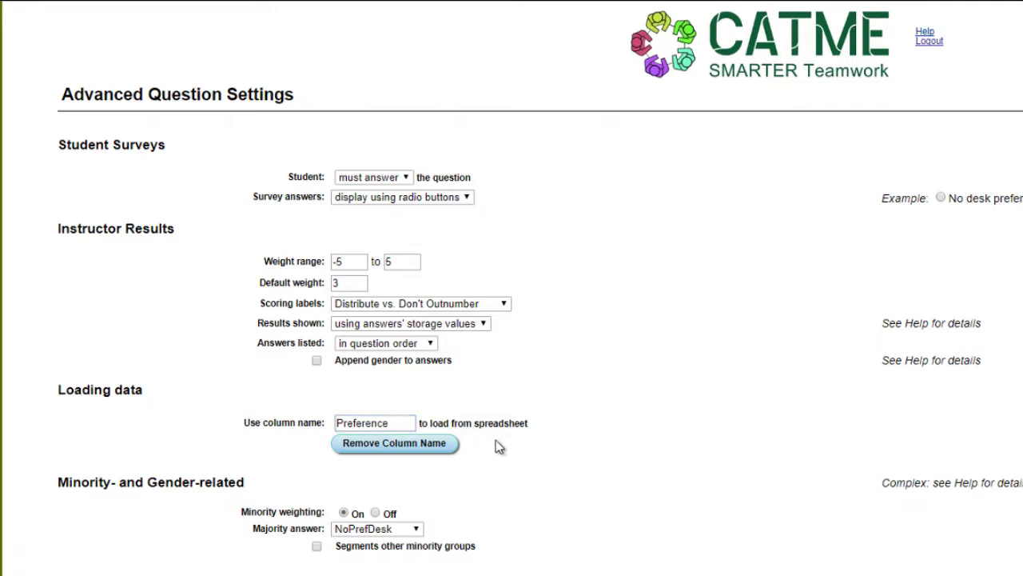
pyautogui.click(417, 529)
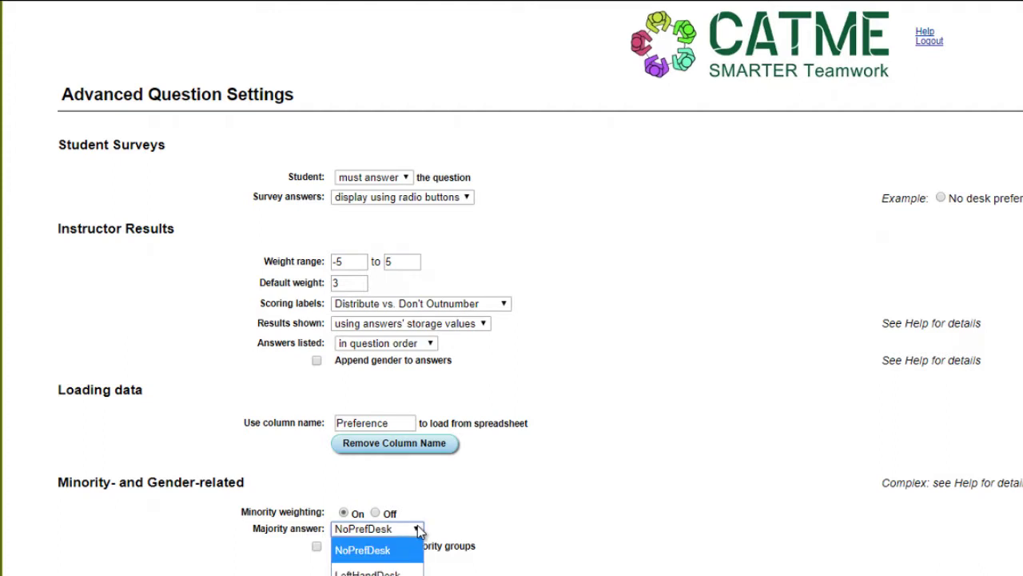
pyautogui.click(417, 530)
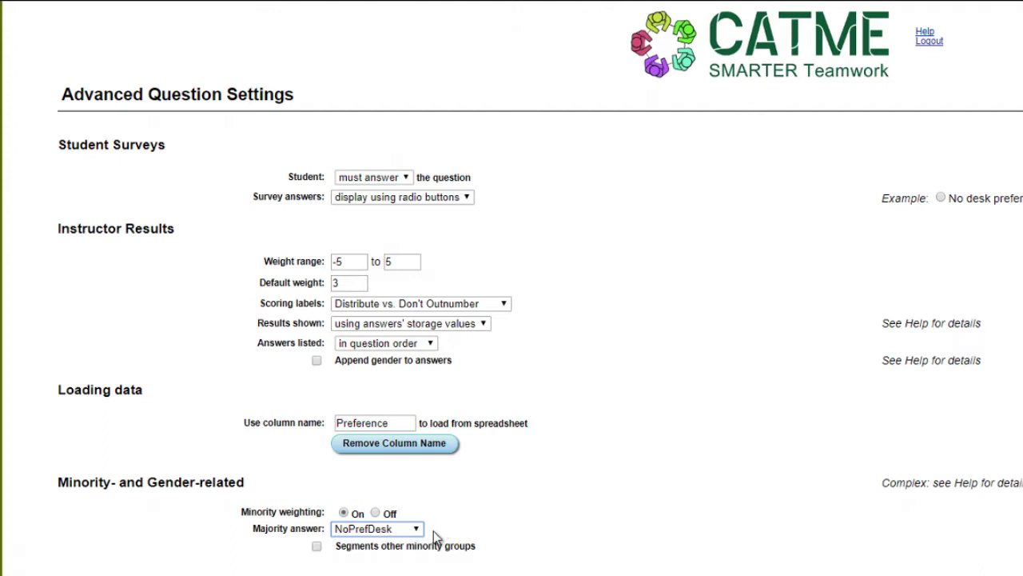
# Step: Try the option that segments other minority groups, clear it, and turn minority weighting off
pyautogui.click(318, 547)
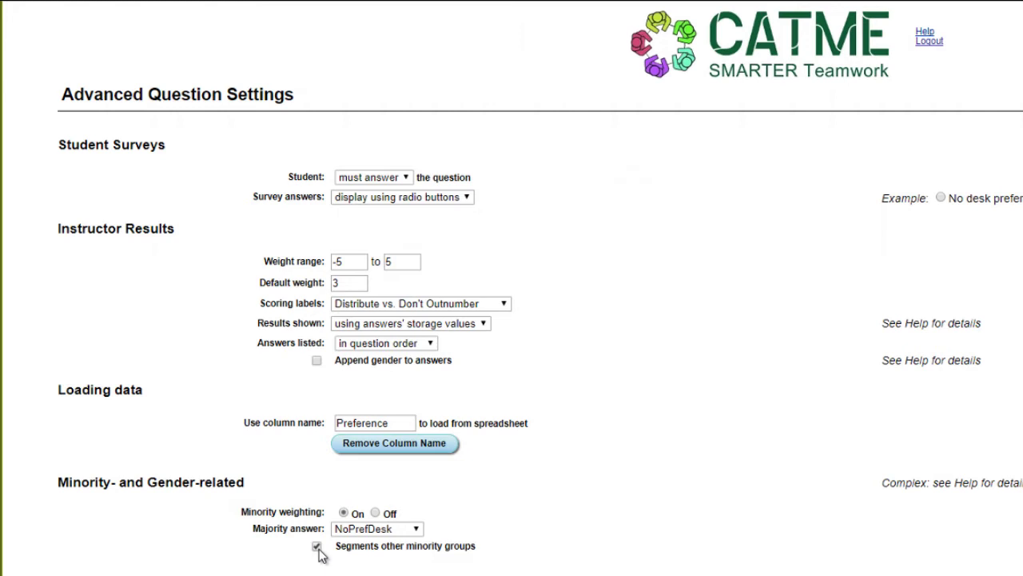
pyautogui.click(317, 546)
pyautogui.click(376, 513)
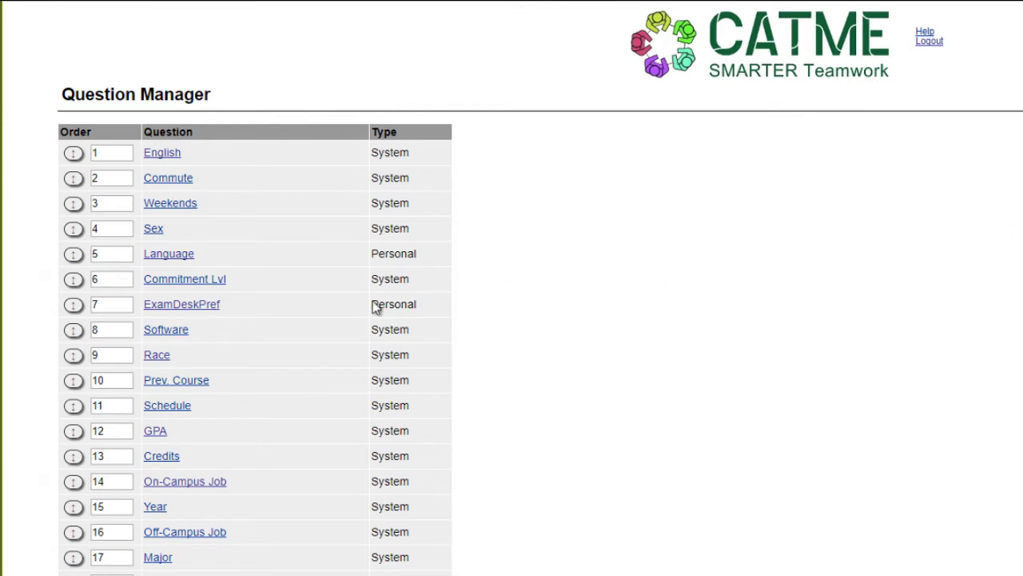
pyautogui.moveTo(202, 316)
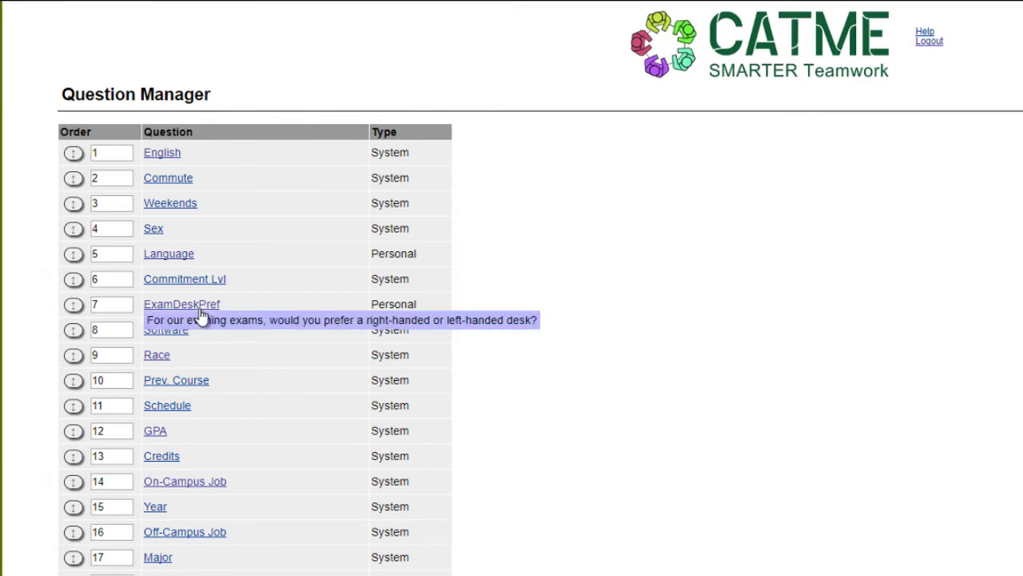